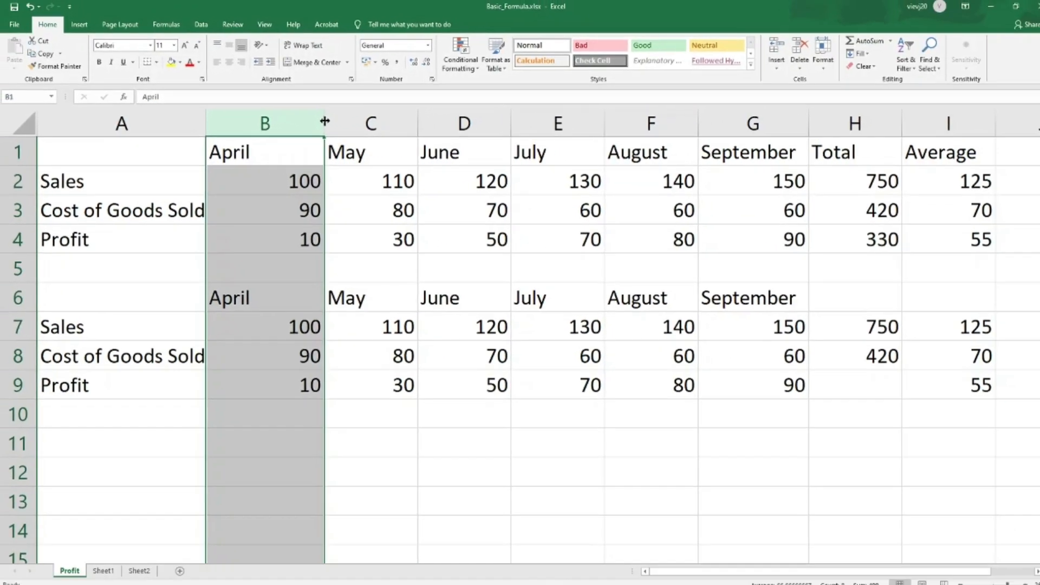
# - AutoFit column B to its contents, and narrow column A by hand and autofit it to its longest label
pyautogui.doubleClick(321, 121)
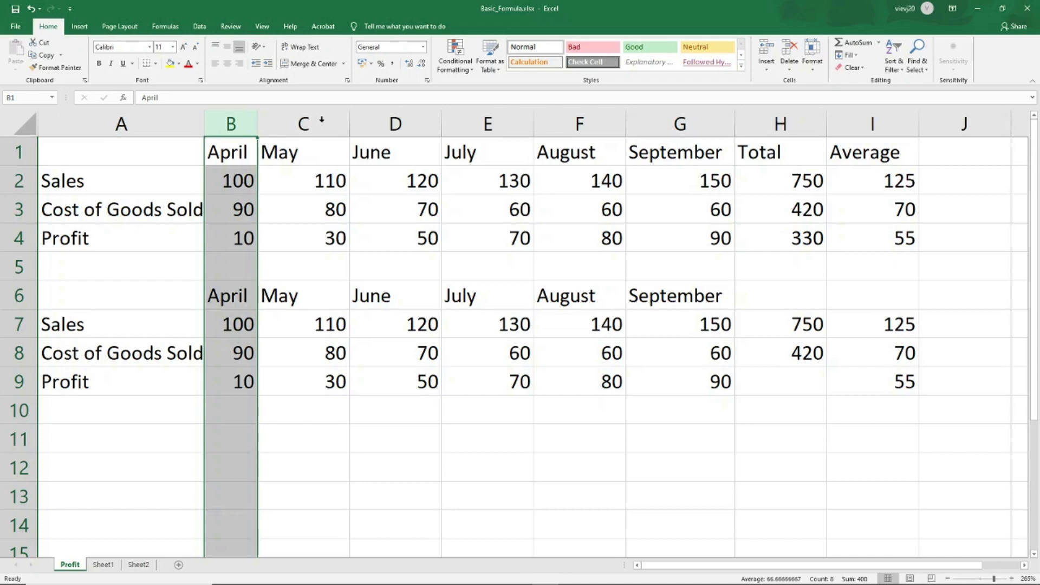
pyautogui.moveTo(204, 128); pyautogui.dragTo(157, 129)
pyautogui.click(140, 196)
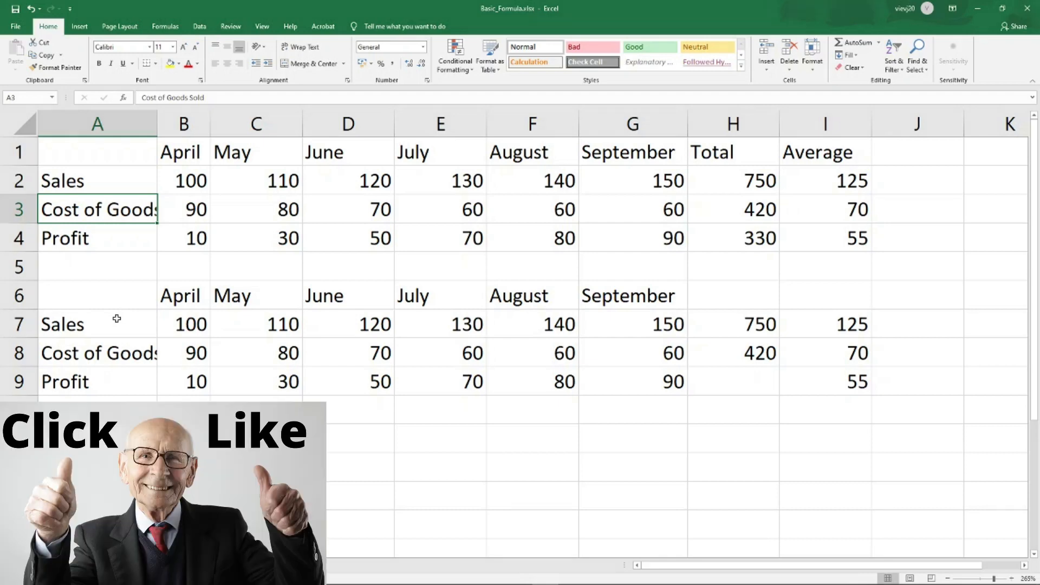
pyautogui.doubleClick(157, 121)
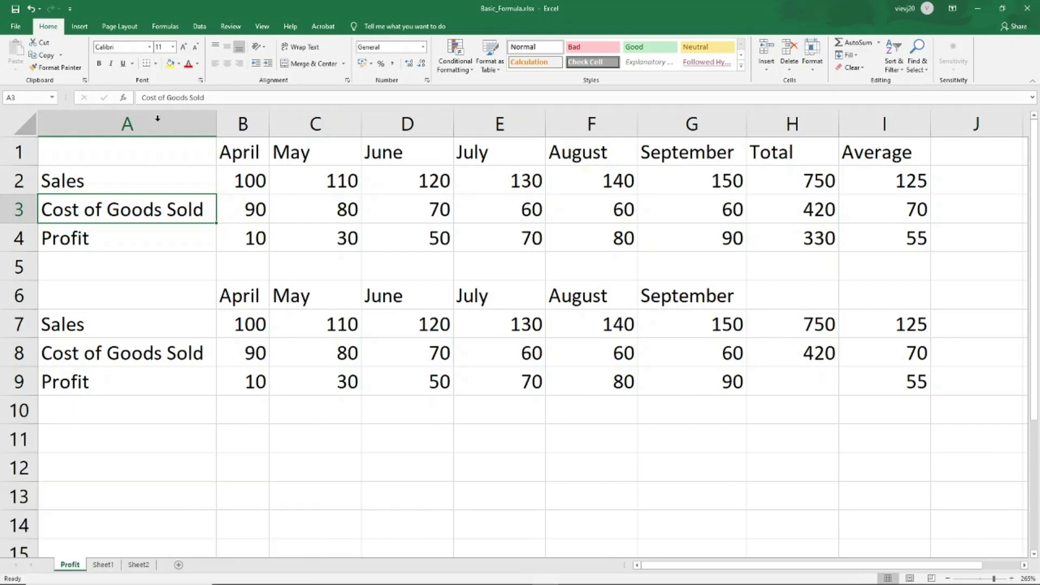
# - Narrow column A until the Cost of Goods Sold label is cut off, and autofit the whole column to its contents
pyautogui.moveTo(216, 123); pyautogui.dragTo(142, 123)
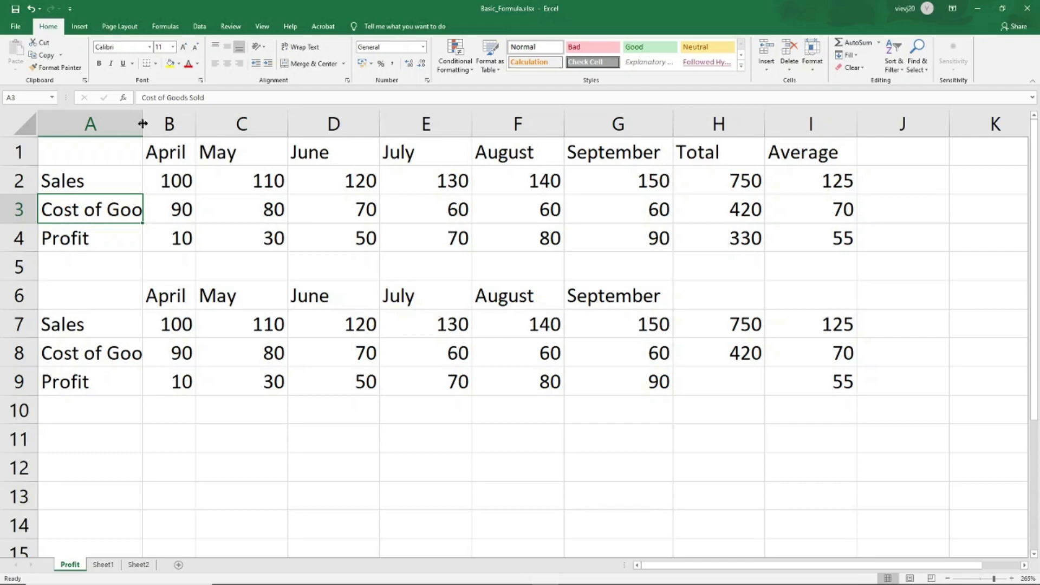
pyautogui.moveTo(143, 123)
pyautogui.mouseDown()
pyautogui.moveTo(239, 124)
pyautogui.moveTo(149, 125)
pyautogui.mouseUp()
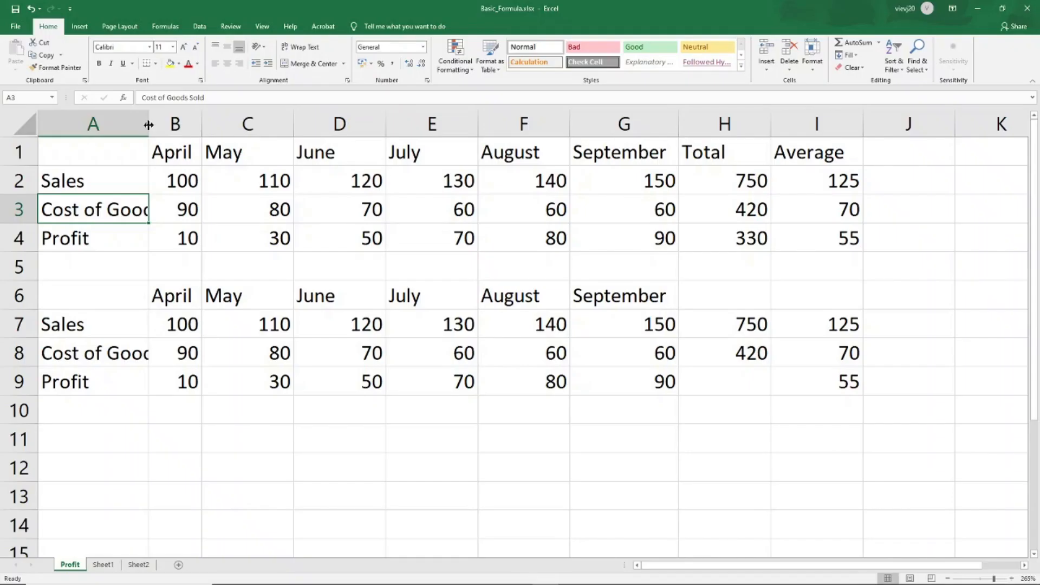
pyautogui.press('Up')
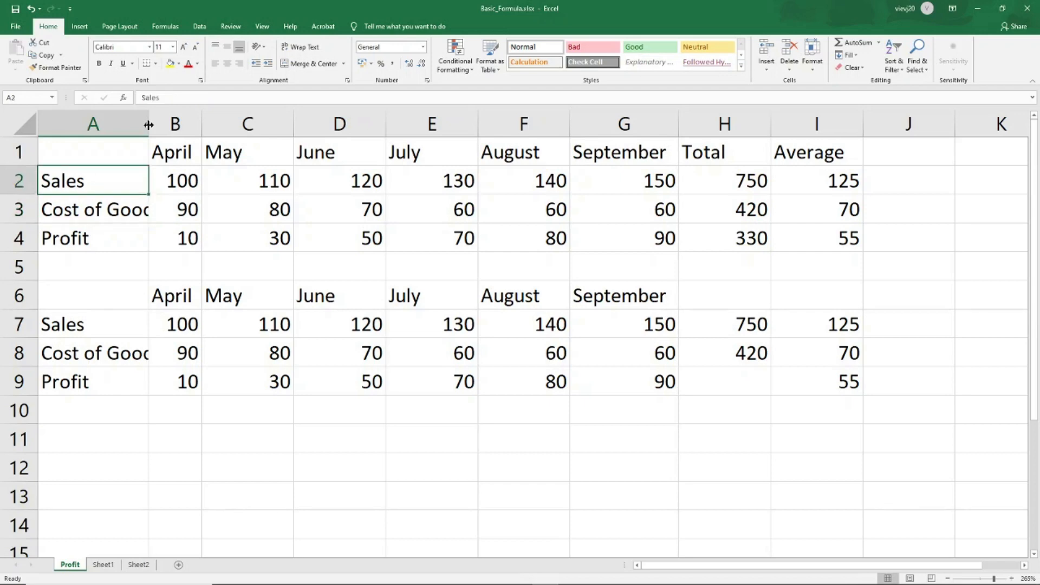
pyautogui.hotkey('ctrl', 'space')
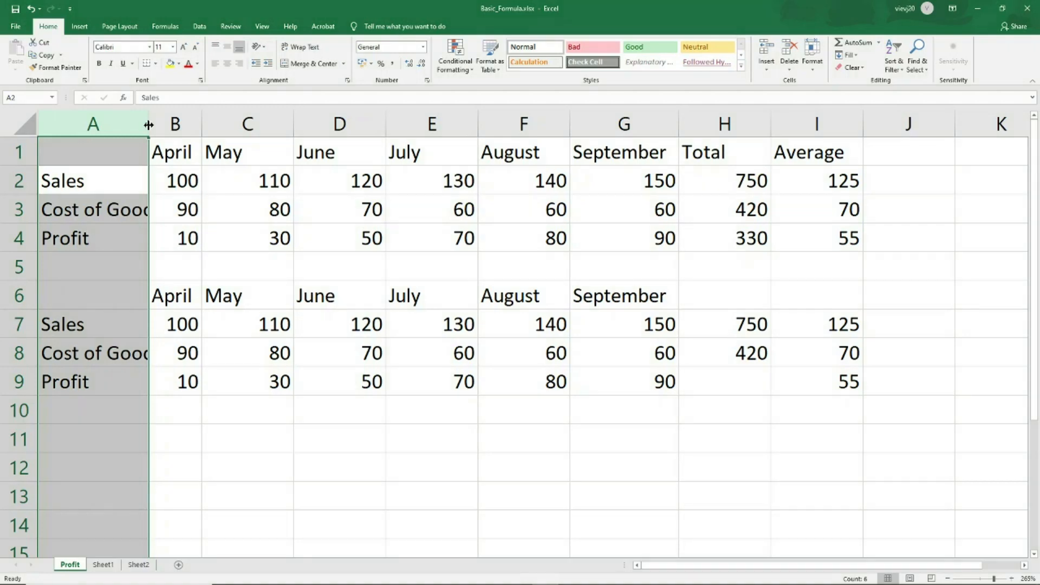
pyautogui.hotkey('alt', 'o')
pyautogui.press('c')
pyautogui.press('a')
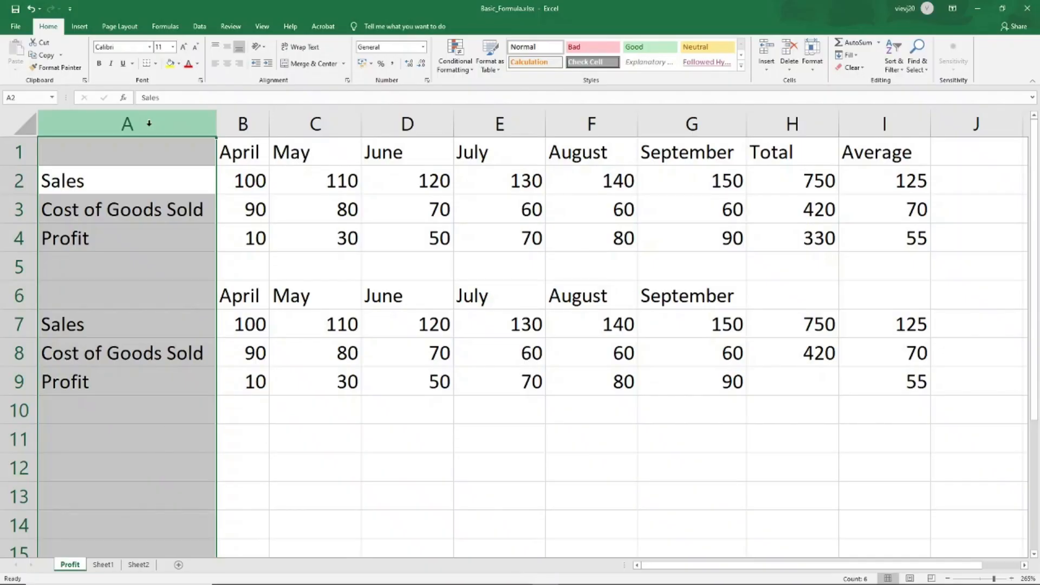
# - Widen column A by entering a numeric column width, and undo the change
pyautogui.press('alt')
pyautogui.press('o')
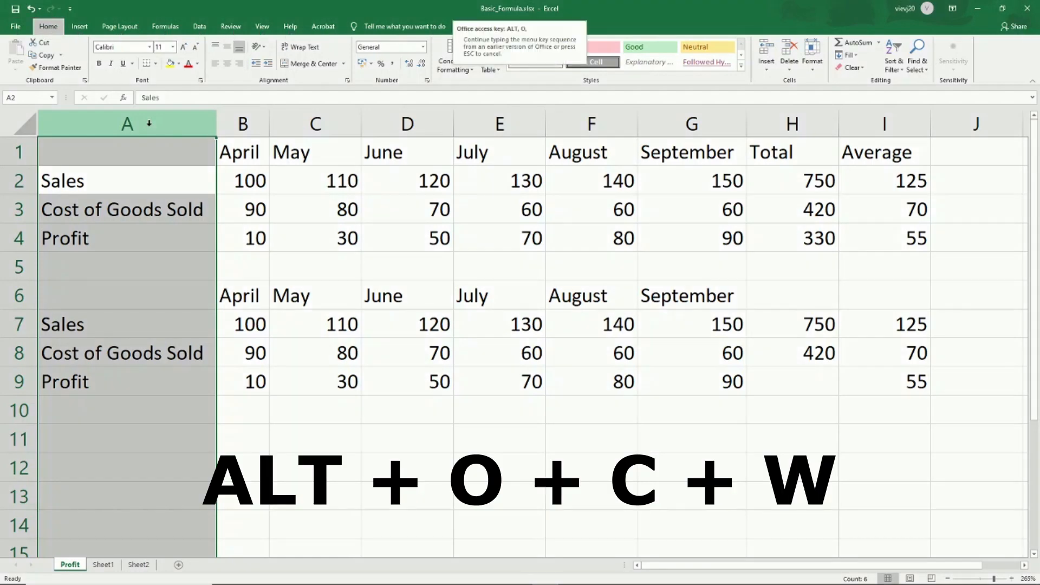
pyautogui.press('w')
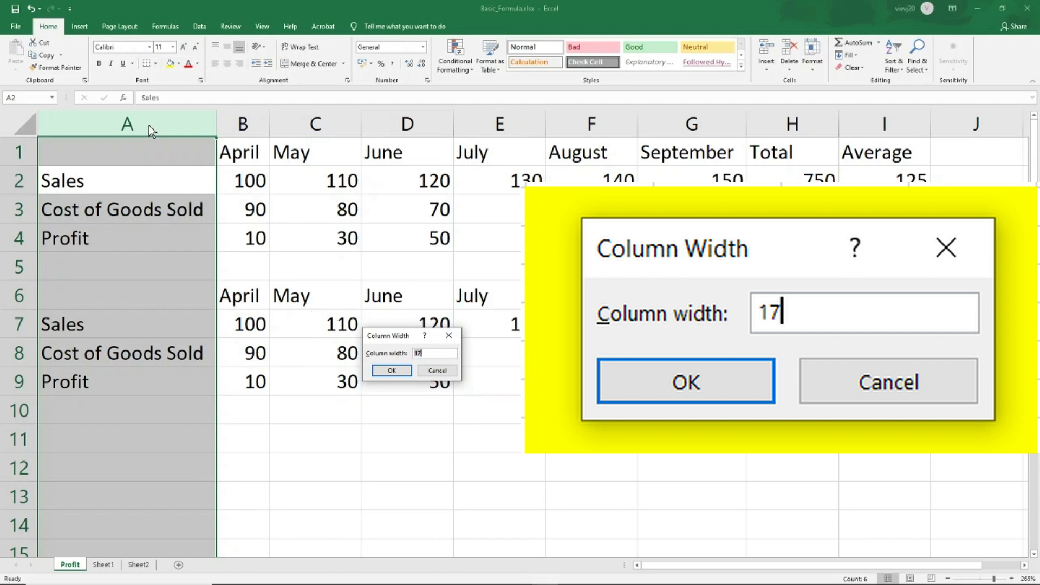
pyautogui.press('Return')
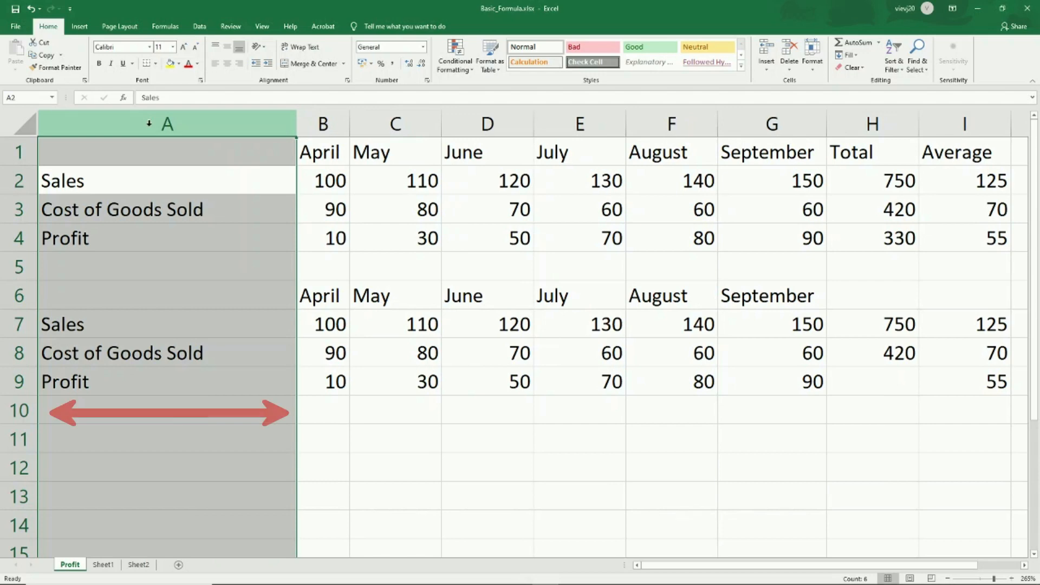
pyautogui.hotkey('ctrl', 'z')
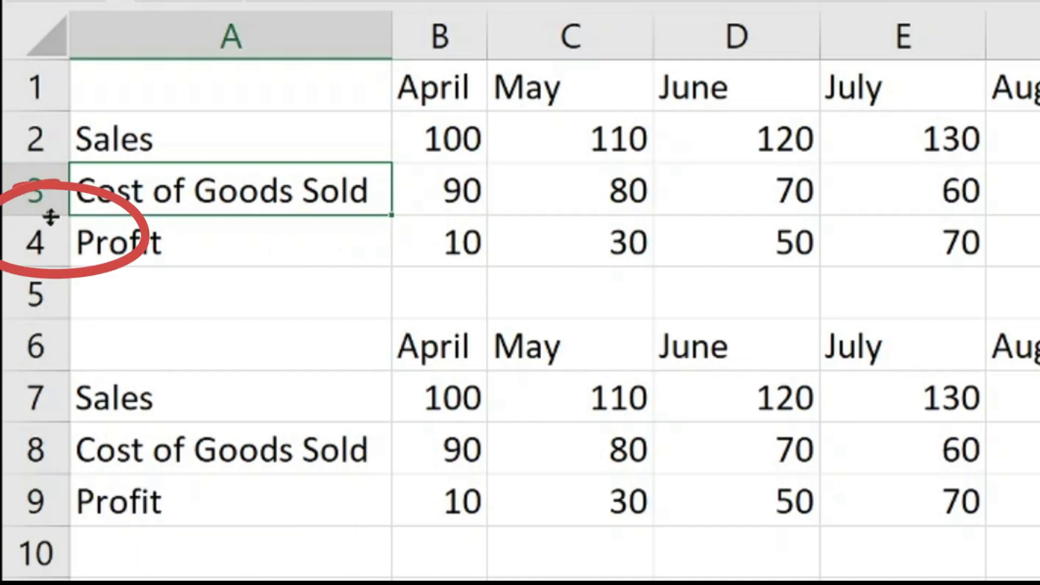
# - Shrink row 3 by hand twice, autofitting its height to the text after each time
pyautogui.moveTo(51, 216); pyautogui.dragTo(47, 192)
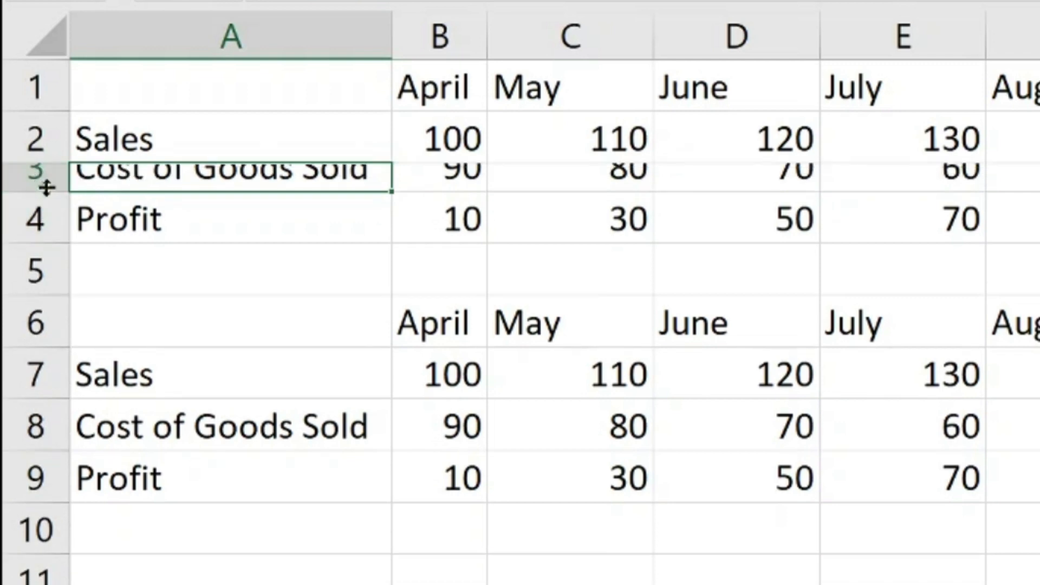
pyautogui.doubleClick(47, 188)
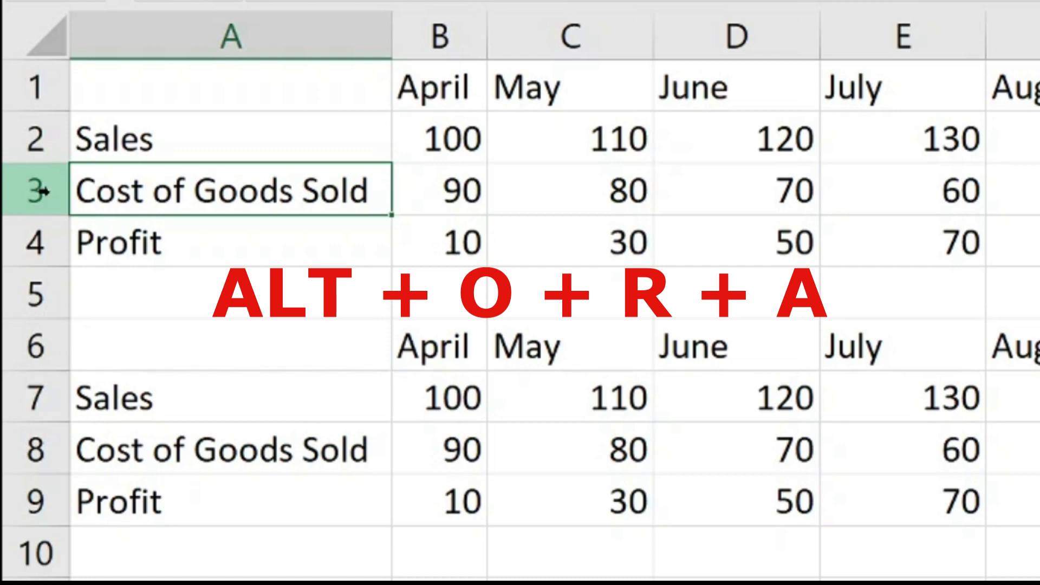
pyautogui.moveTo(49, 214); pyautogui.dragTo(56, 201)
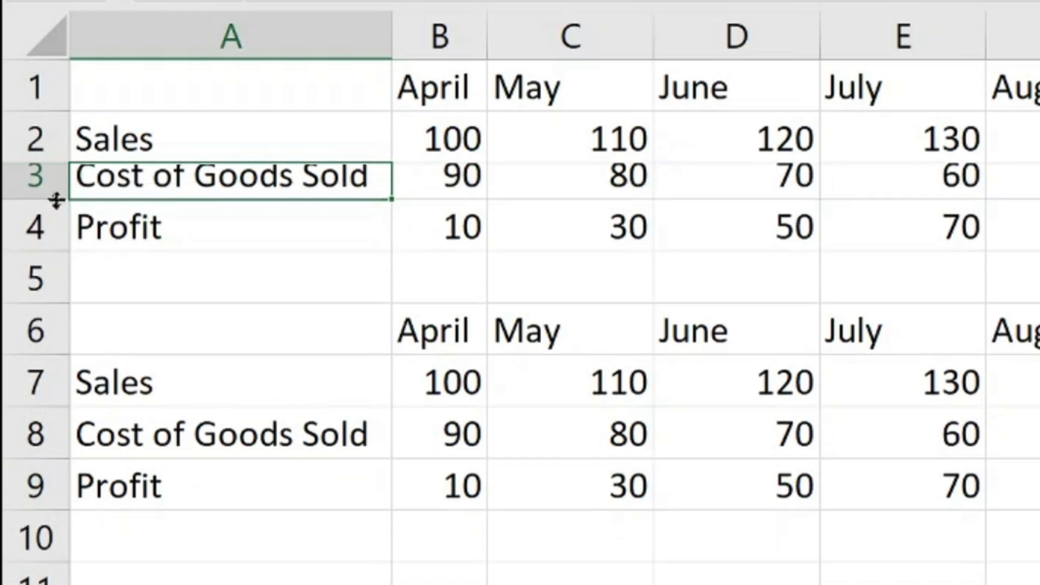
pyautogui.doubleClick(51, 200)
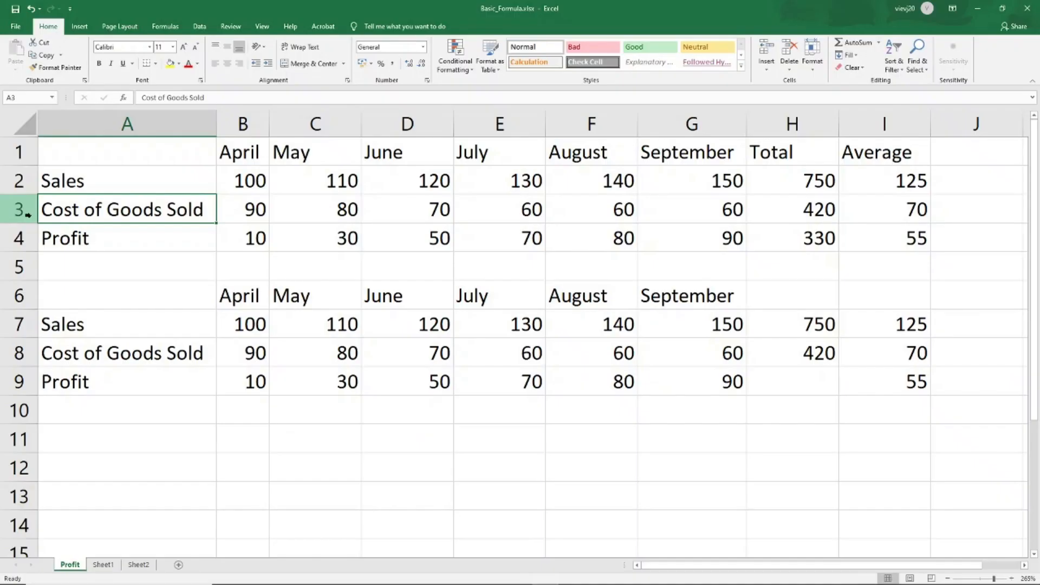
# - Set the height of row 3 to exactly 12
pyautogui.press('alt')
pyautogui.press('o')
pyautogui.press('r')
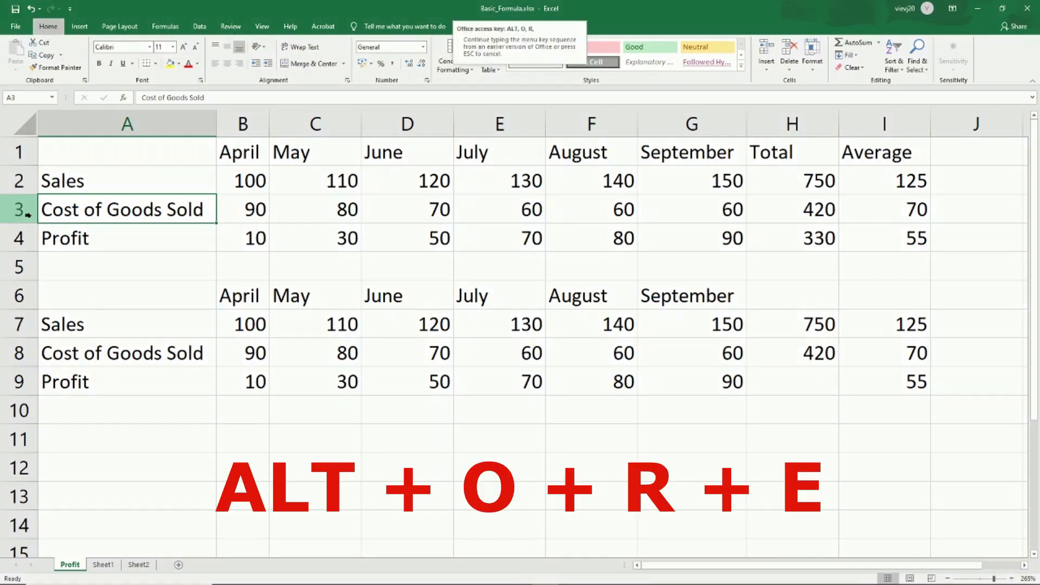
pyautogui.press('e')
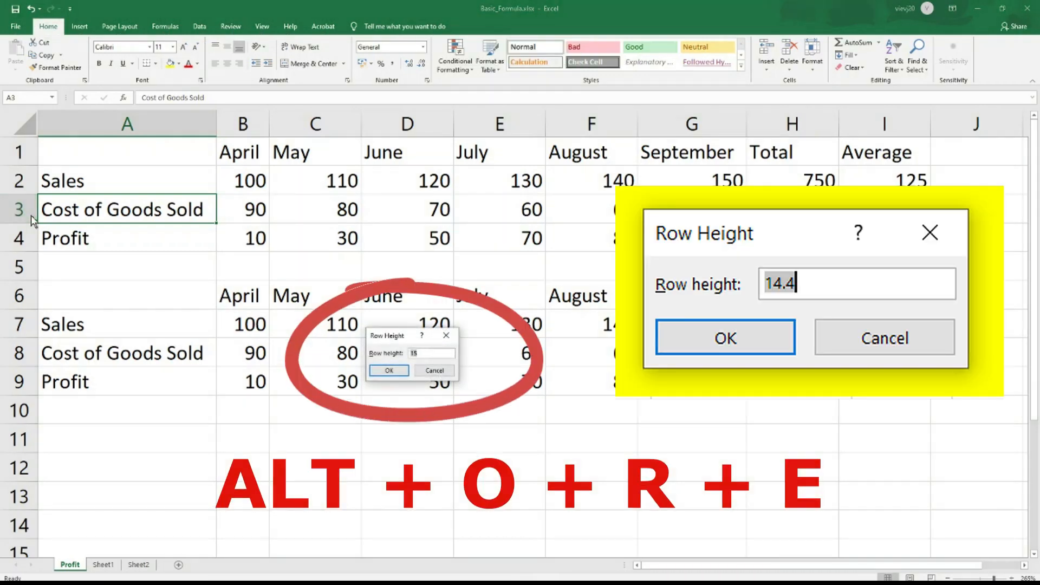
pyautogui.write('12')
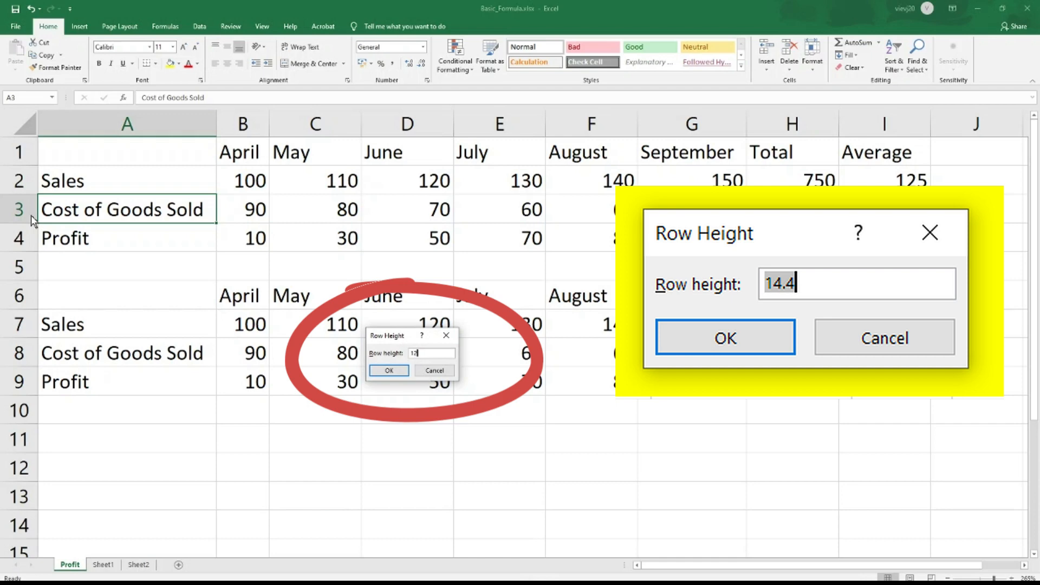
pyautogui.press('Return')
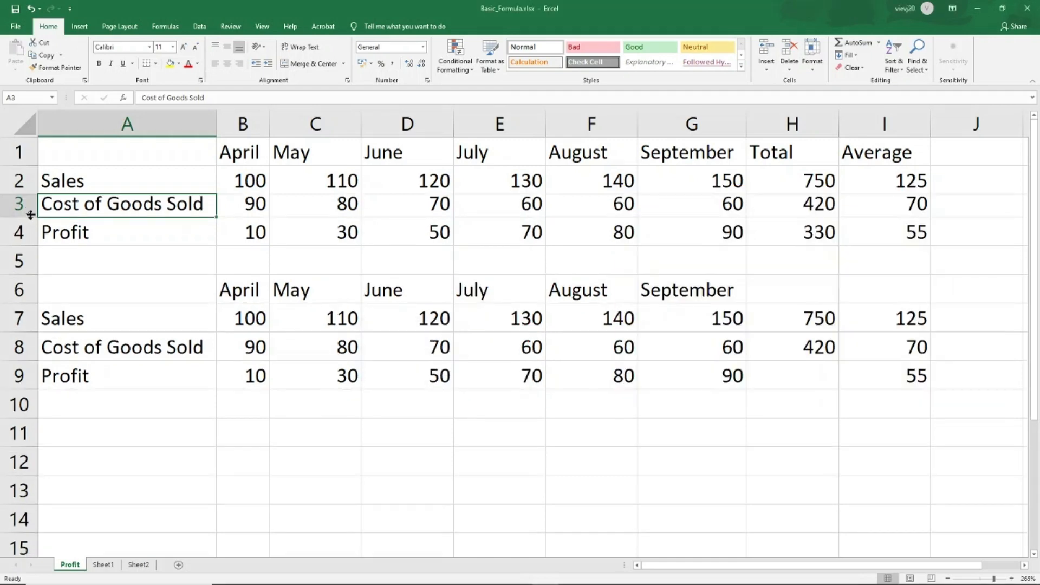
# - AutoFit the height of row 3 to its contents
pyautogui.hotkey('alt', 'o')
pyautogui.press('r')
pyautogui.press('a')
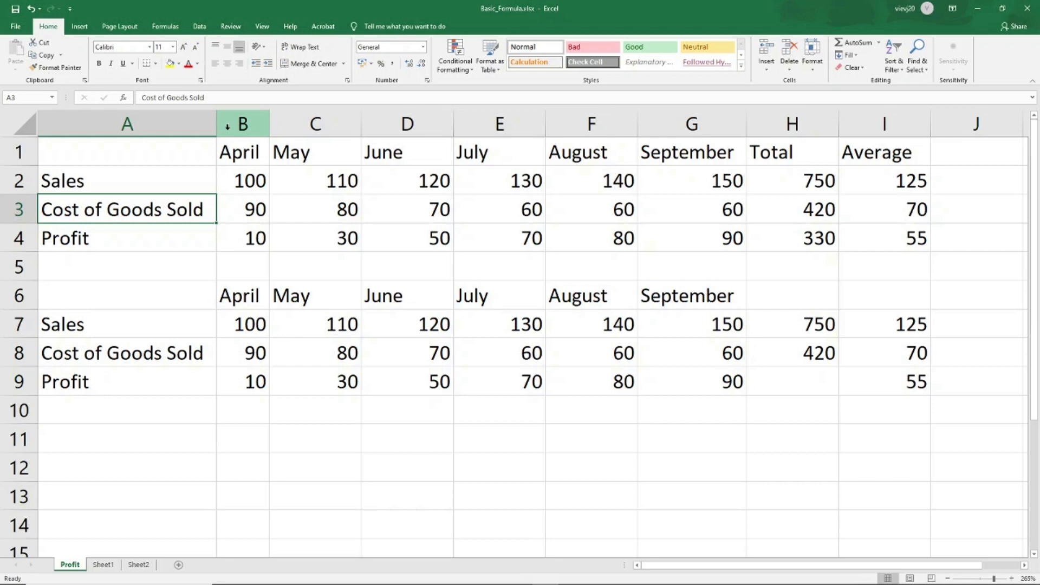
# - Narrow column A and wrap the Cost of Goods Sold label in cell A3, removing the wrap once and reapplying it
pyautogui.moveTo(216, 128); pyautogui.dragTo(162, 127)
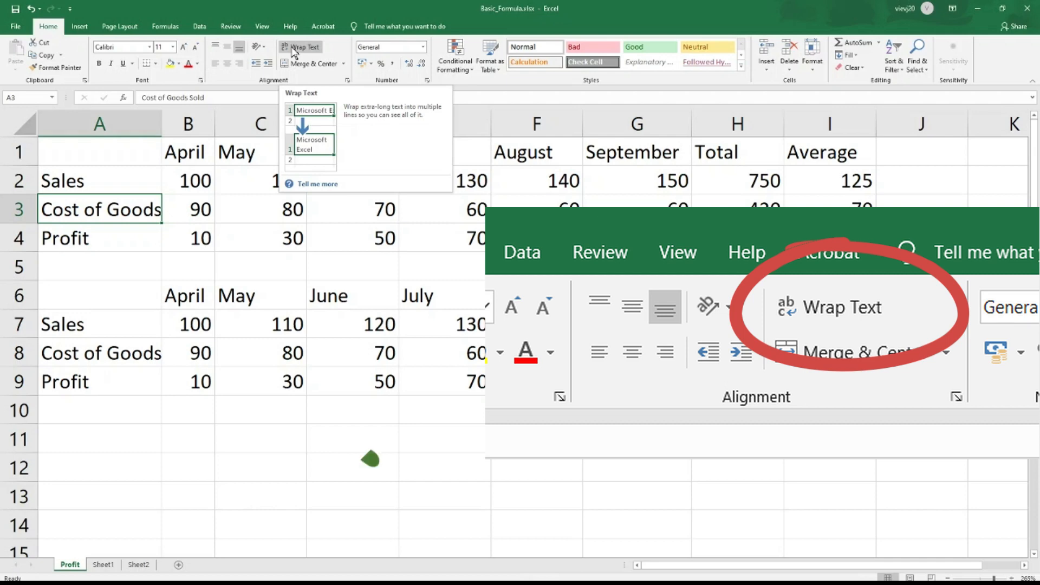
pyautogui.click(293, 48)
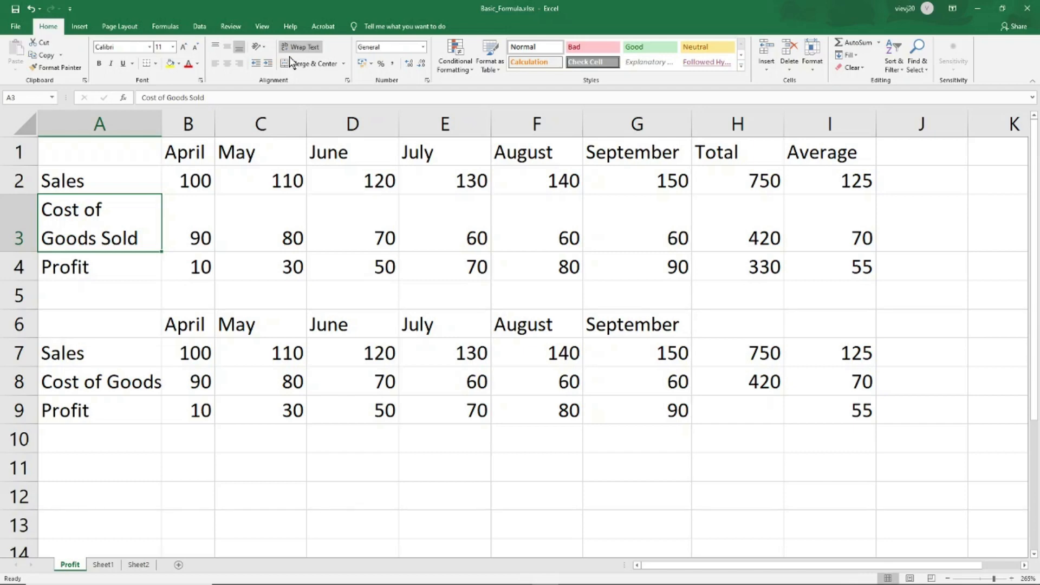
pyautogui.hotkey('alt', 'h')
pyautogui.press('w')
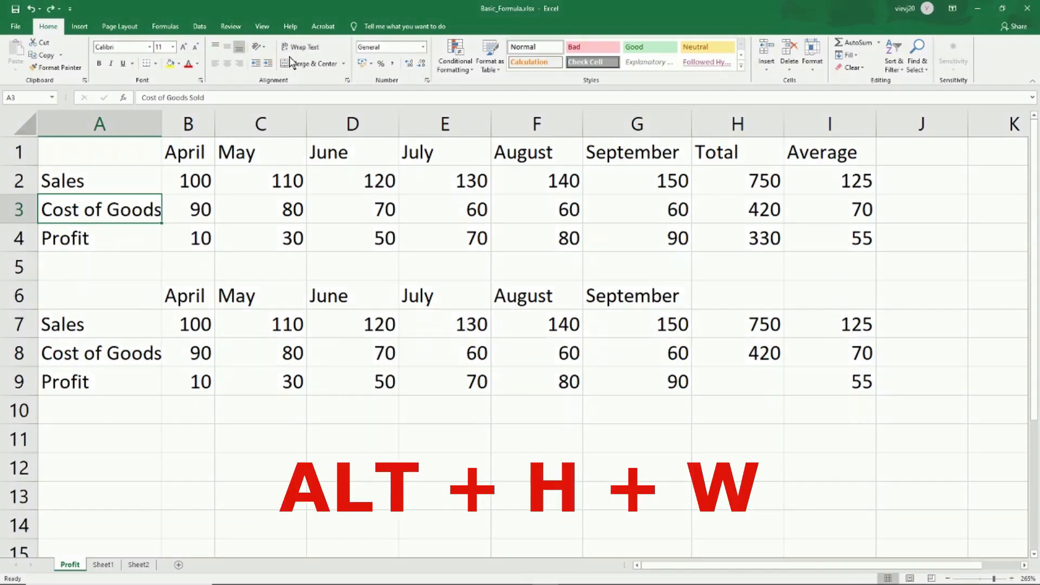
pyautogui.press('alt')
pyautogui.press('h')
pyautogui.press('w')
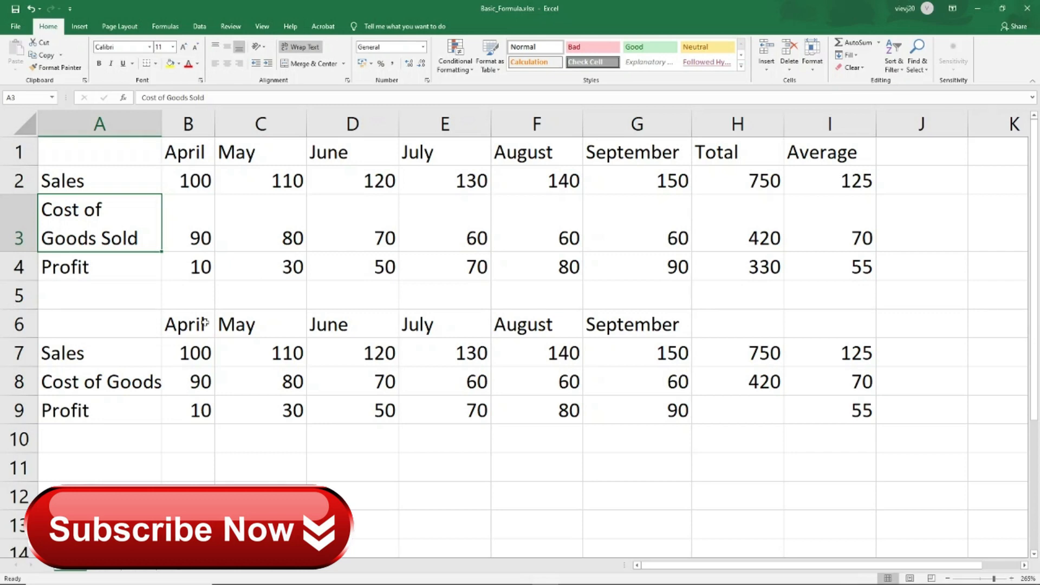
# - On Sheet2, merge and center the subscribers title across B2:D2 and fill the merged cell yellow
pyautogui.click(146, 573)
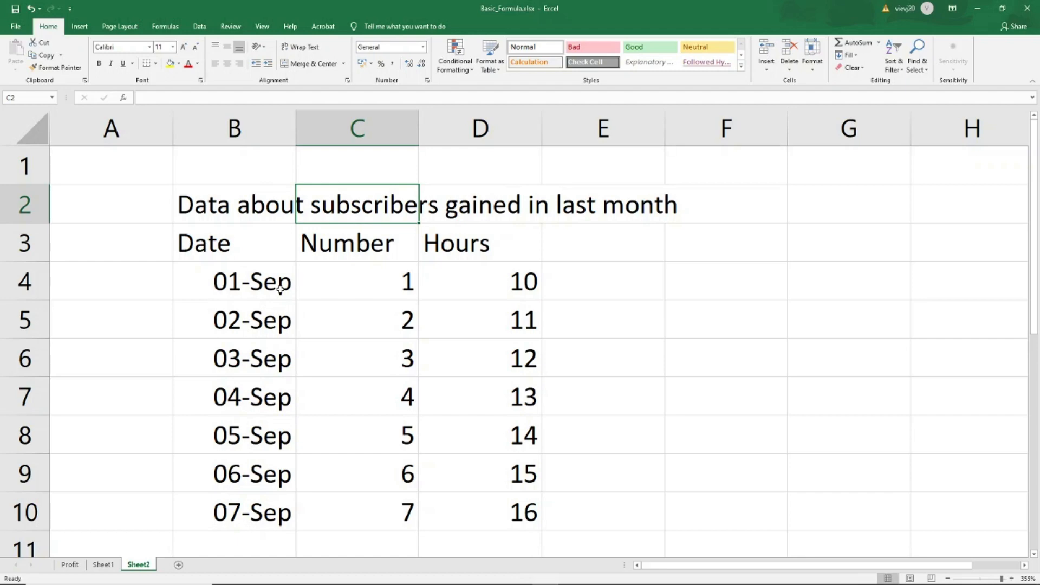
pyautogui.press('Right')
pyautogui.press('Left')
pyautogui.press('Left')
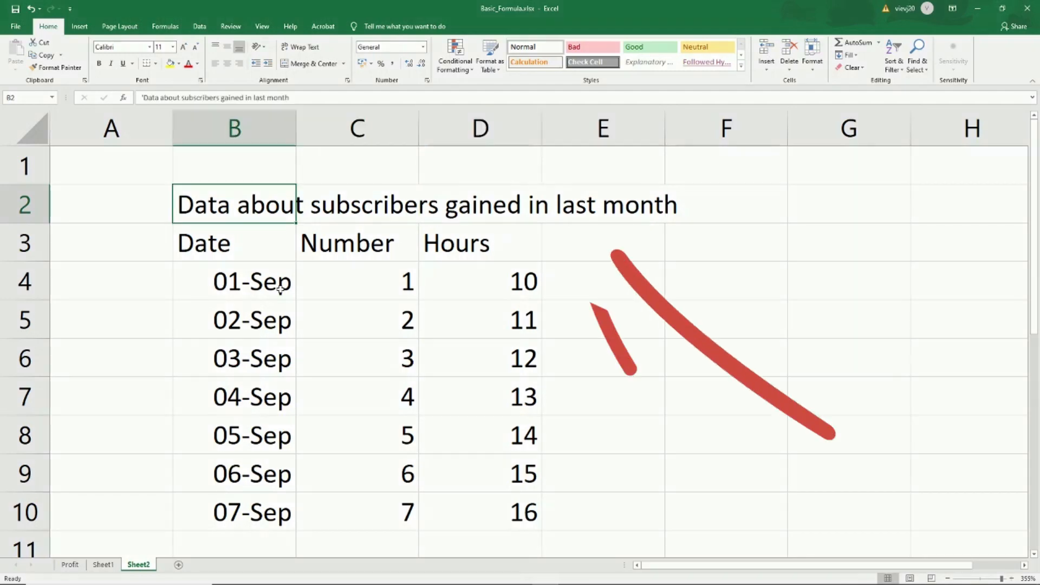
pyautogui.hotkey('shift', 'Right')
pyautogui.hotkey('shift', 'Right')
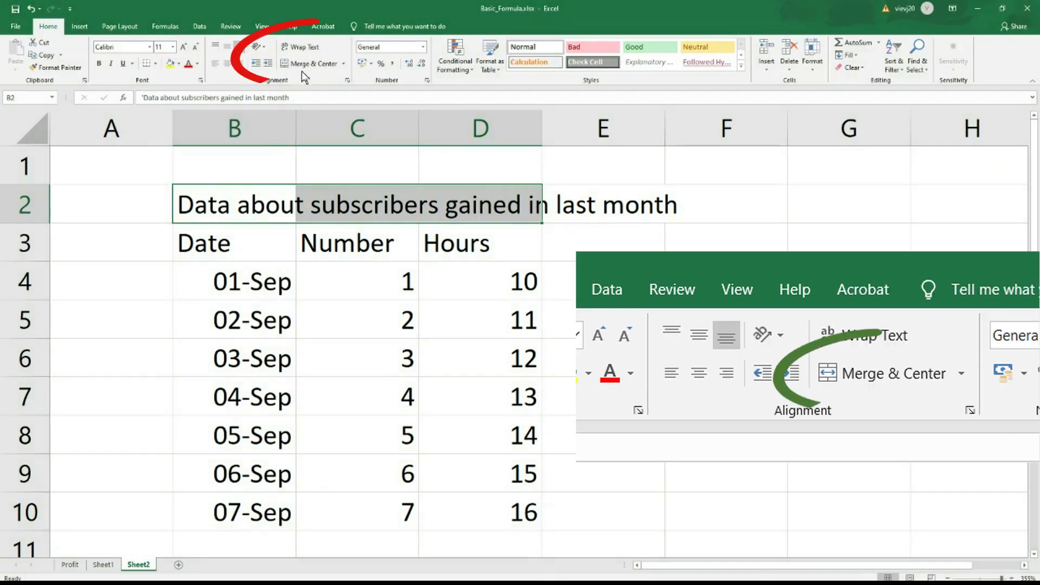
pyautogui.click(307, 63)
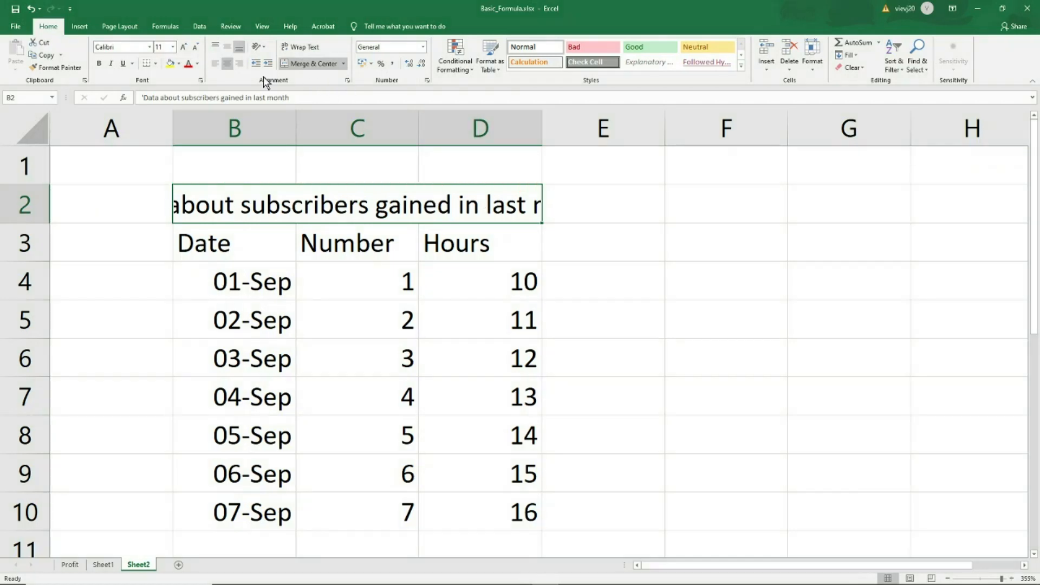
pyautogui.click(170, 64)
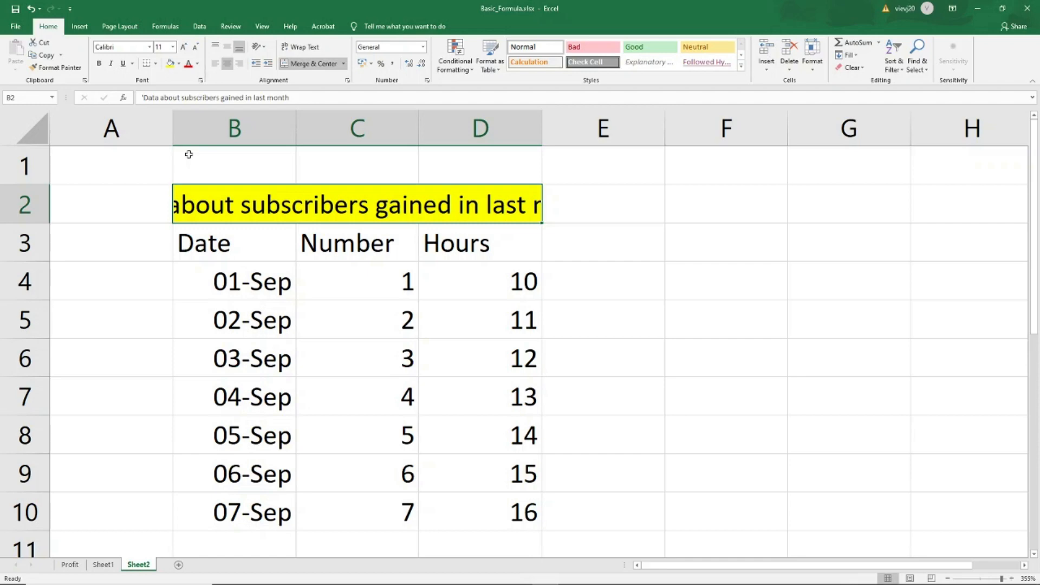
# - Wrap the text of the merged title and increase the height of row 2 to fit both lines
pyautogui.hotkey('alt', 'h')
pyautogui.press('w')
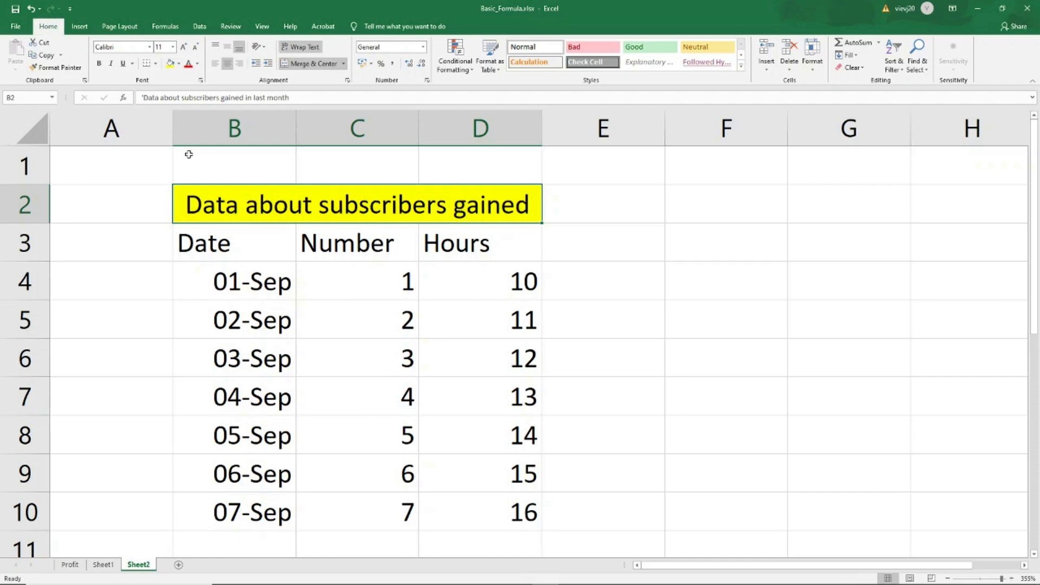
pyautogui.moveTo(40, 223); pyautogui.dragTo(41, 258)
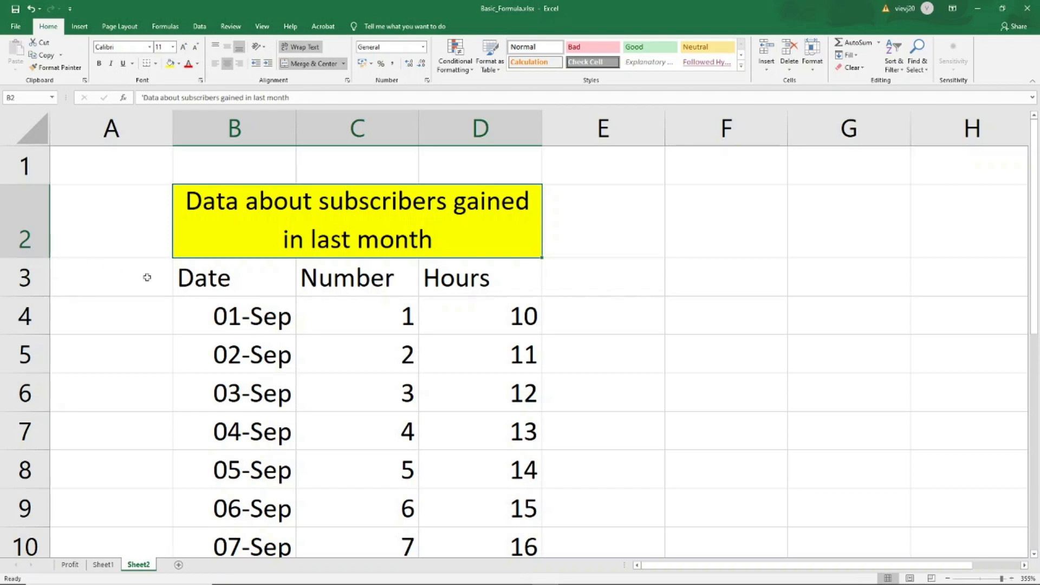
pyautogui.scroll(-2, 146, 277)
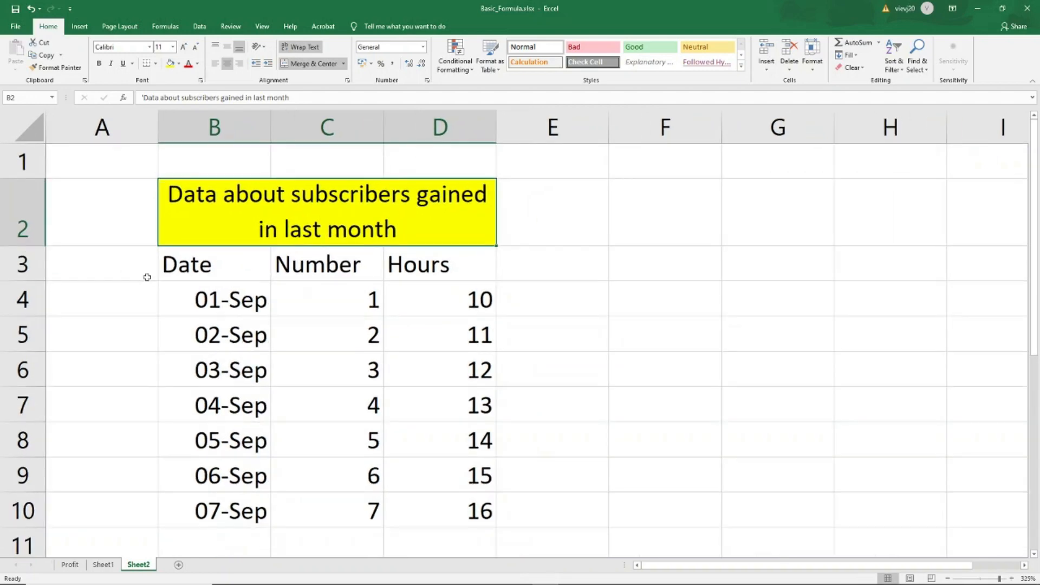